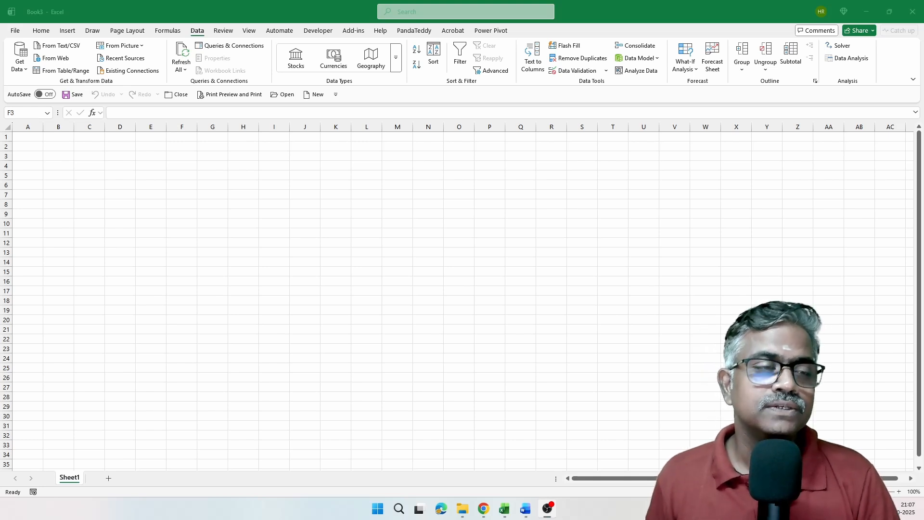
Step: Launch the Power Query Editor from the blank workbook
click(367, 187)
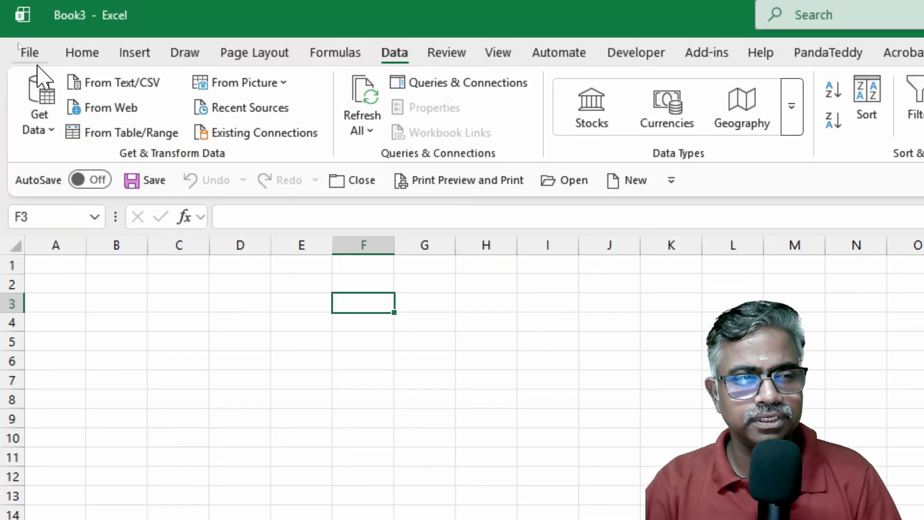
click(41, 121)
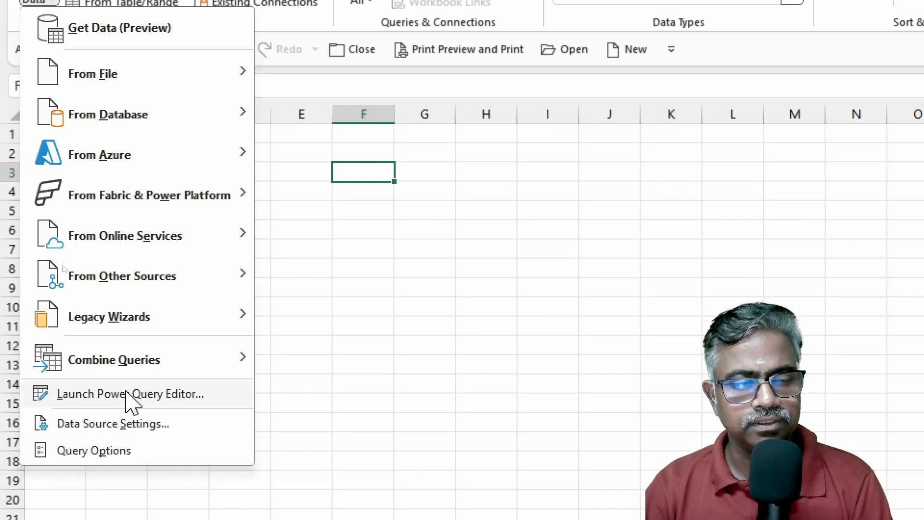
click(128, 394)
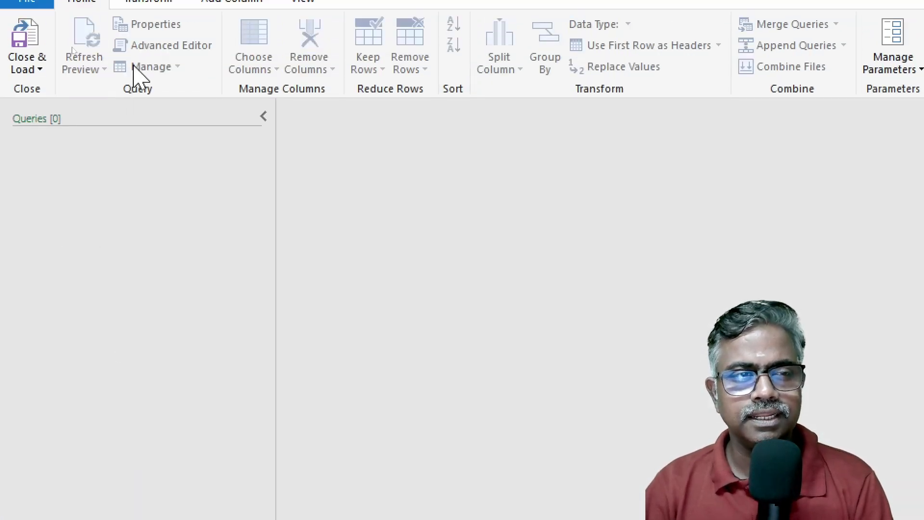
Step: Add the Excel workbook Left Anti Join Dataset as a new query source
click(812, 61)
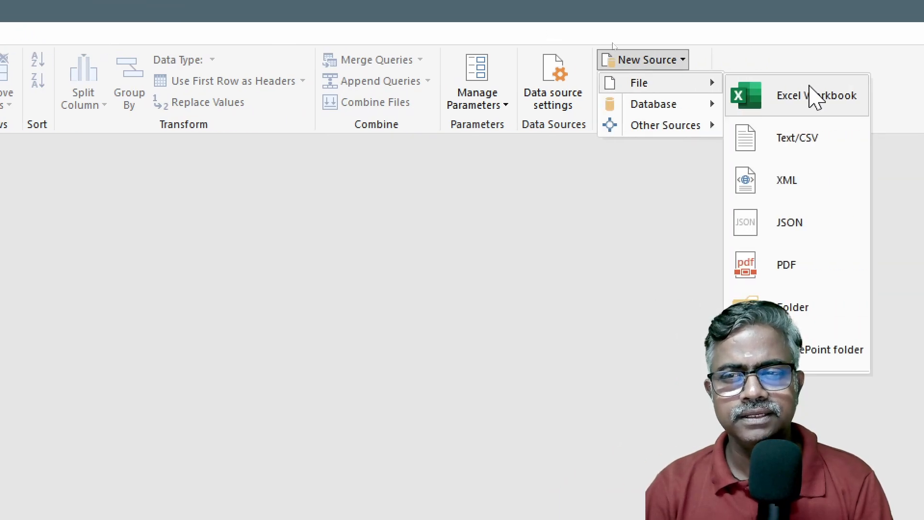
click(811, 87)
click(663, 175)
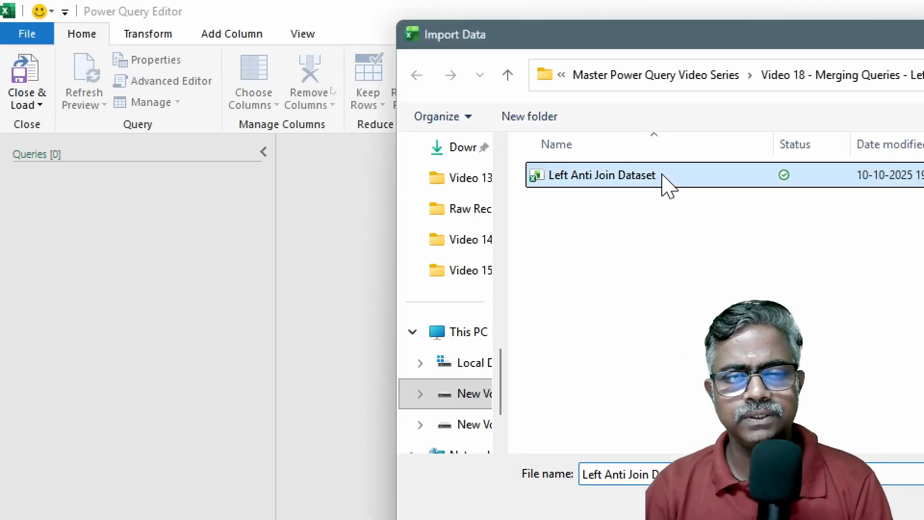
click(810, 362)
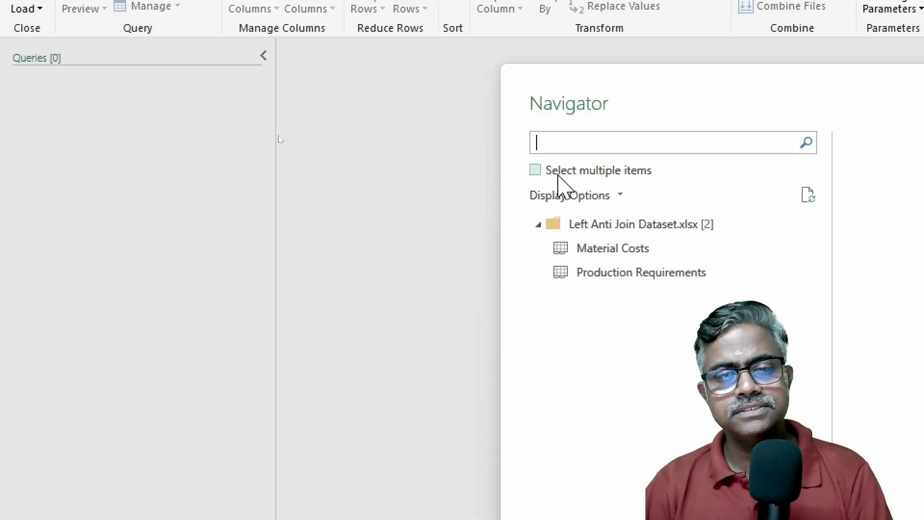
Step: Enable multiple selection and import both the Material Costs and Production Requirements sheets as queries
click(537, 171)
click(559, 248)
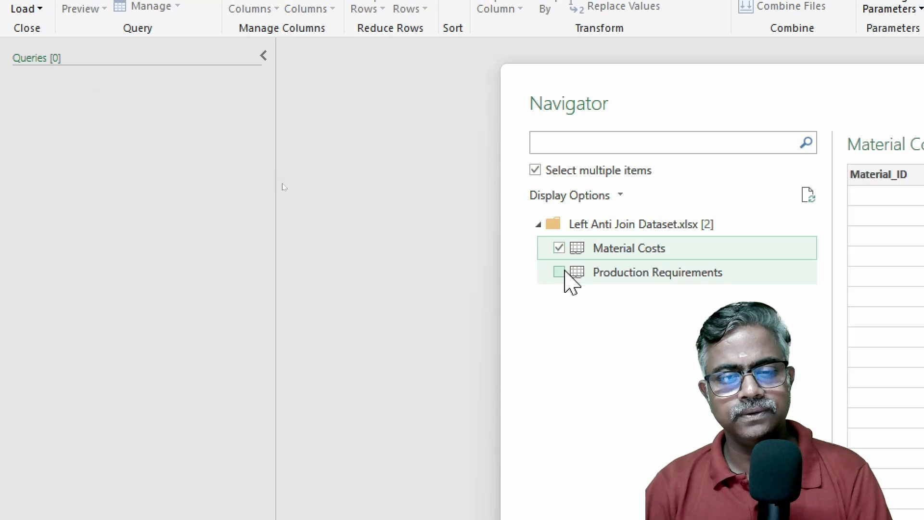
click(564, 273)
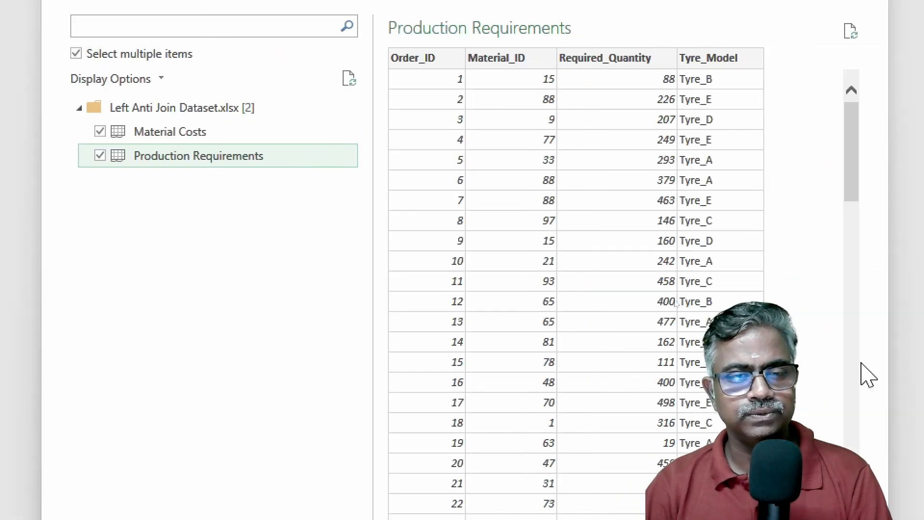
click(573, 346)
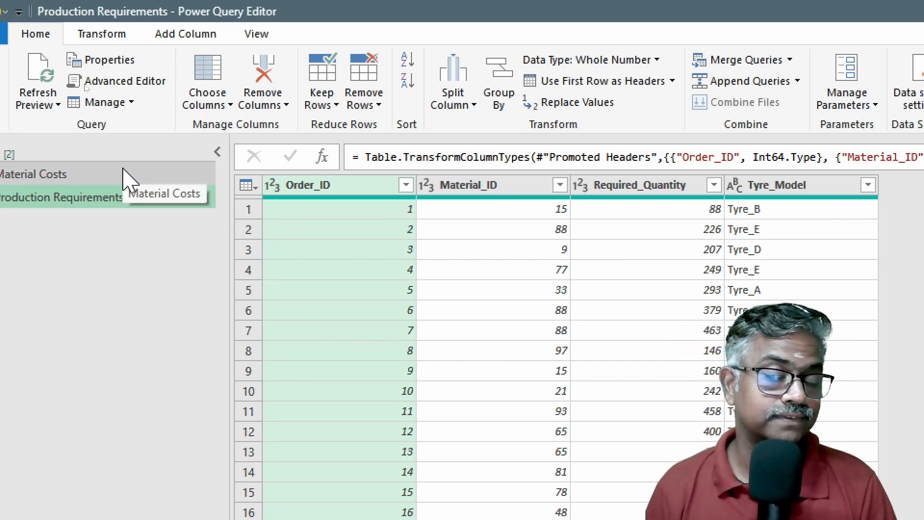
Step: Compare the columns and rows of the Material Costs and Production Requirements queries
click(126, 178)
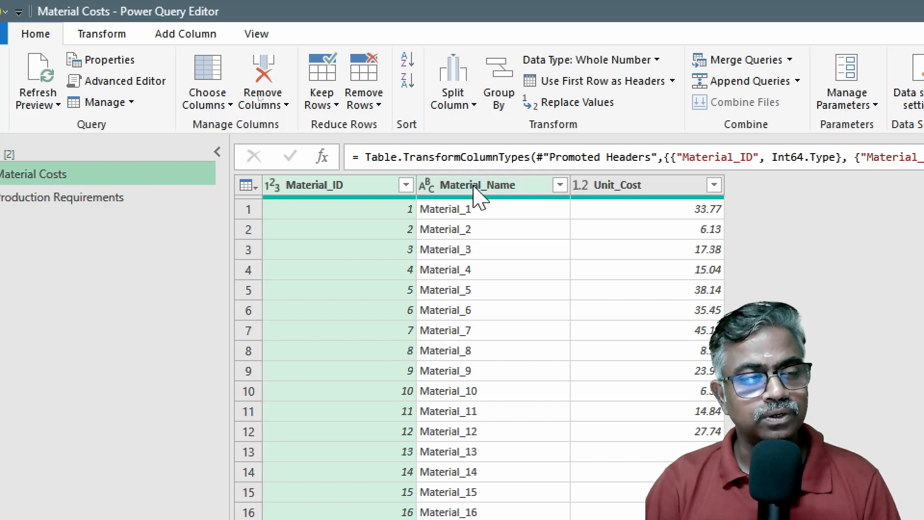
click(55, 202)
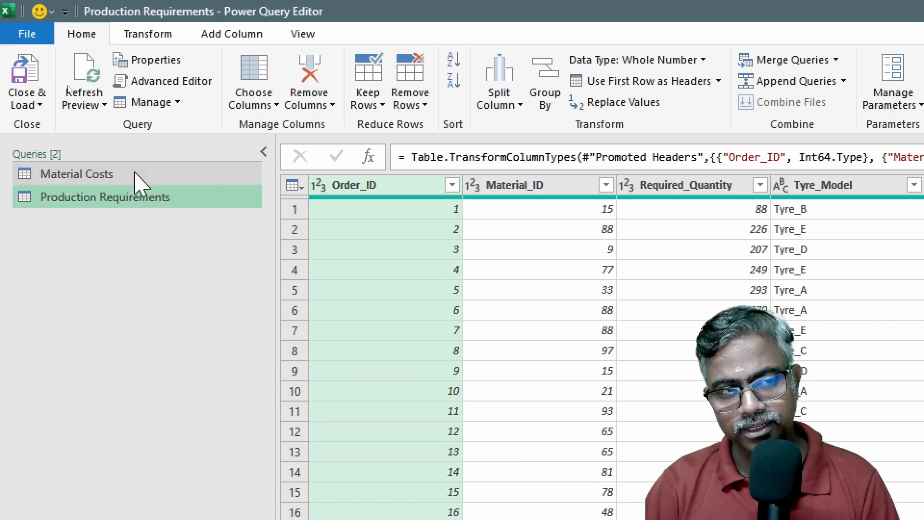
click(136, 176)
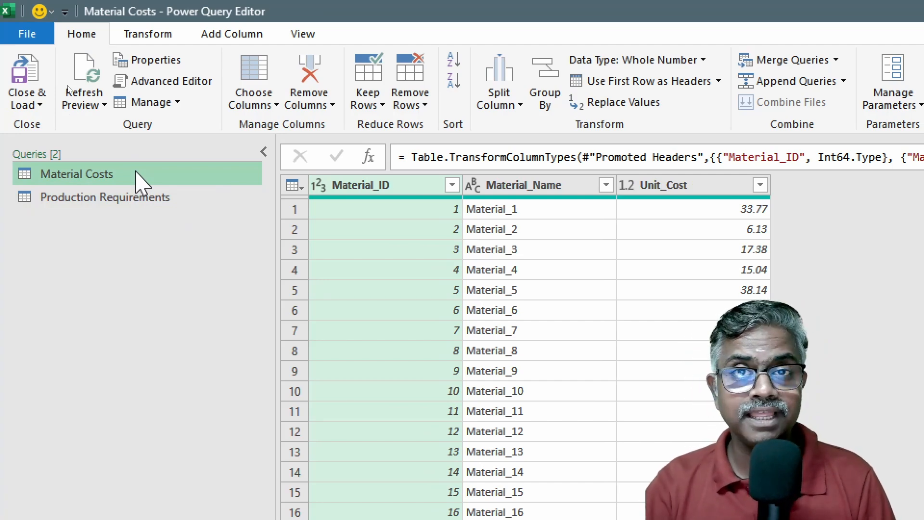
click(135, 211)
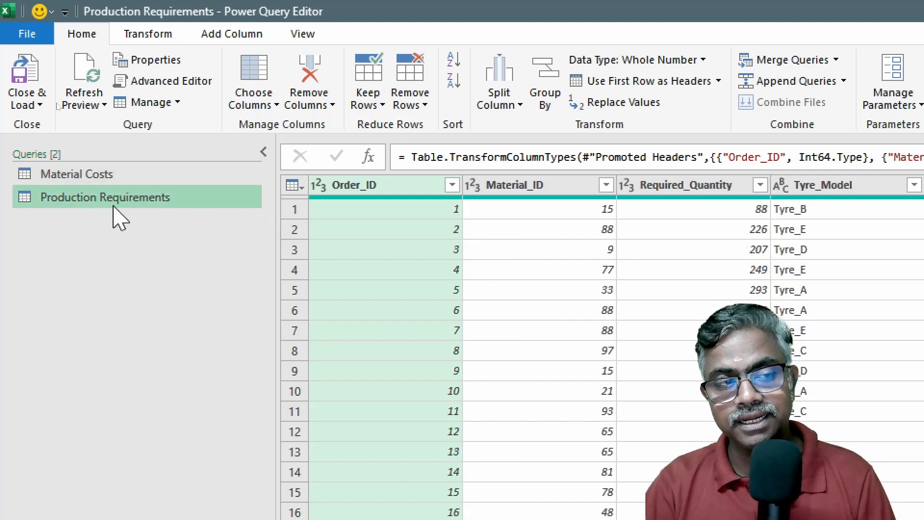
Step: Start merging queries as new, with Material Costs as the first table and Production Requirements as the second
click(137, 177)
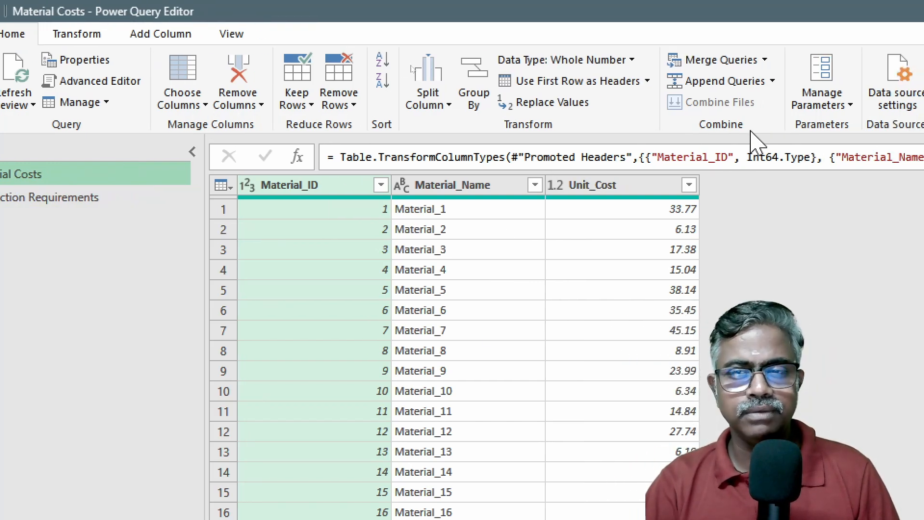
click(836, 60)
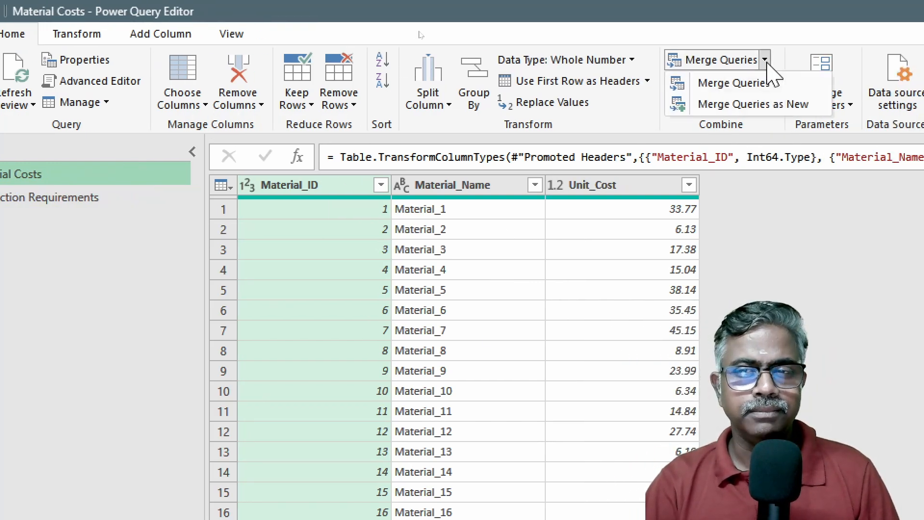
click(763, 104)
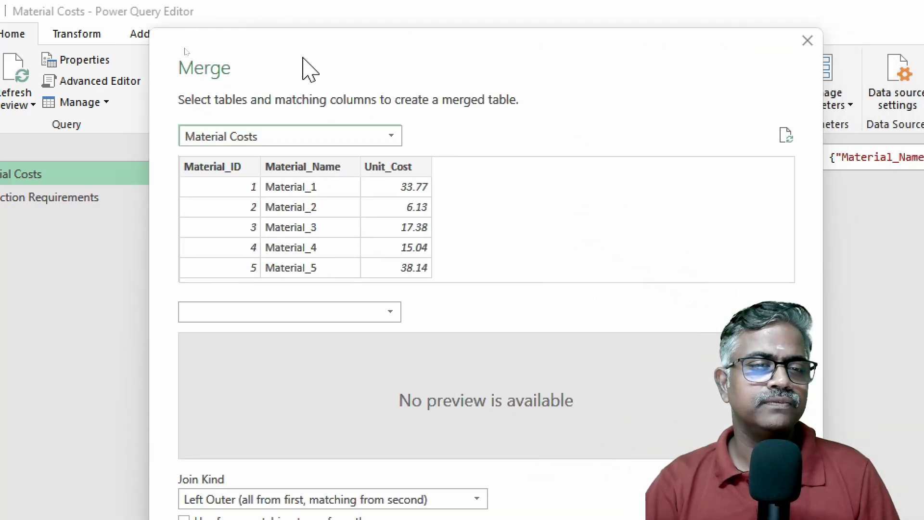
click(306, 314)
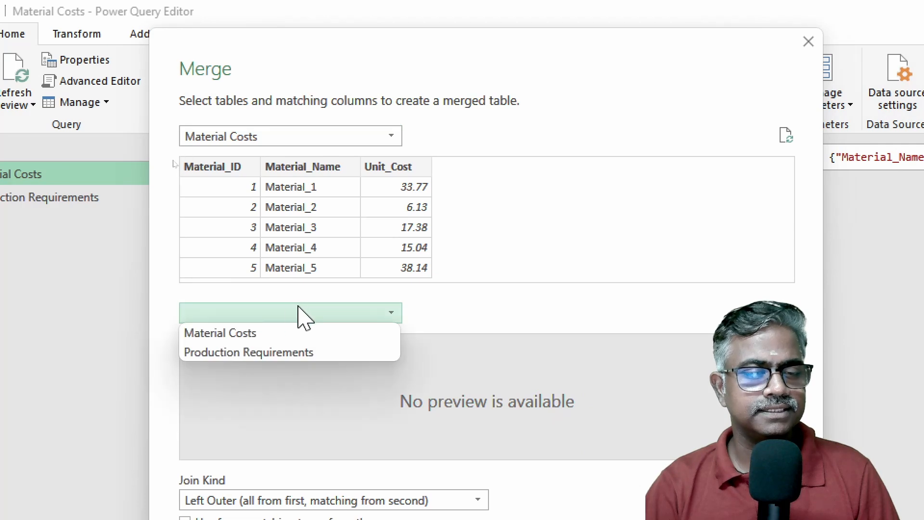
click(268, 353)
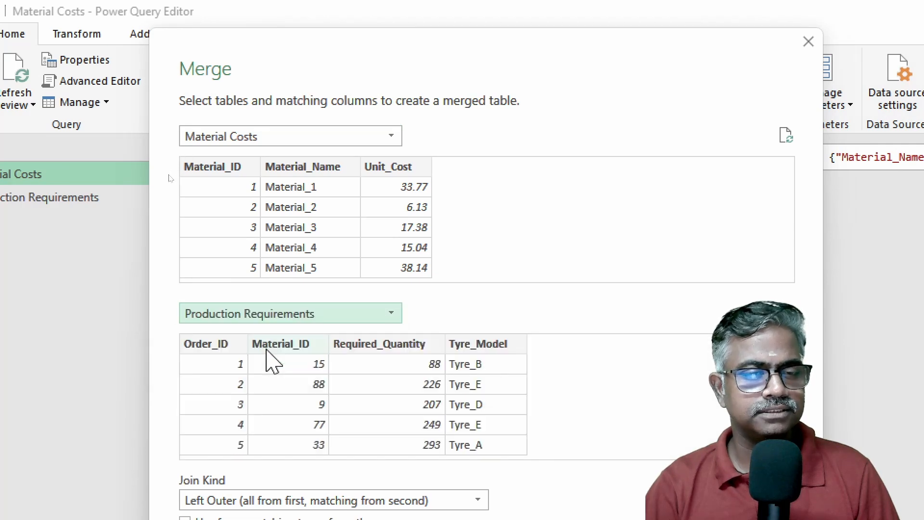
Step: Match both tables on Material_ID and create the merge with the Left Anti (rows only in first) join kind
click(216, 167)
click(314, 345)
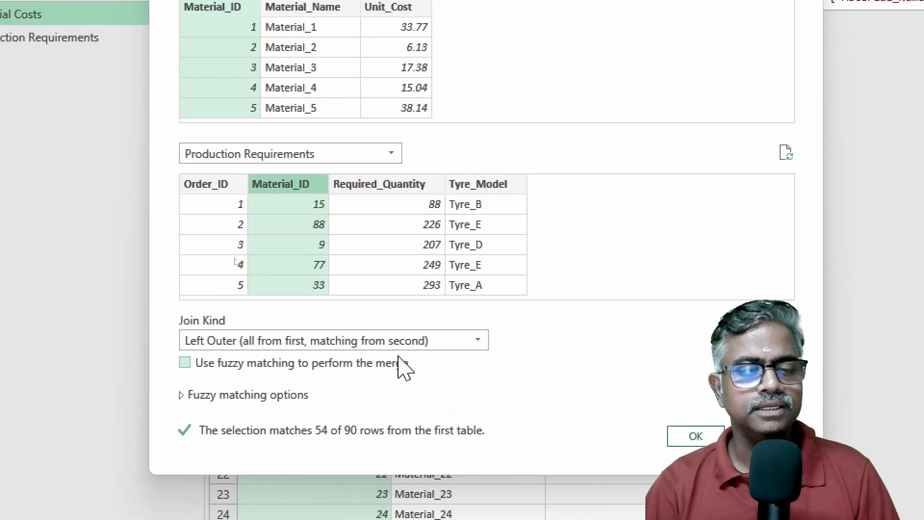
click(408, 344)
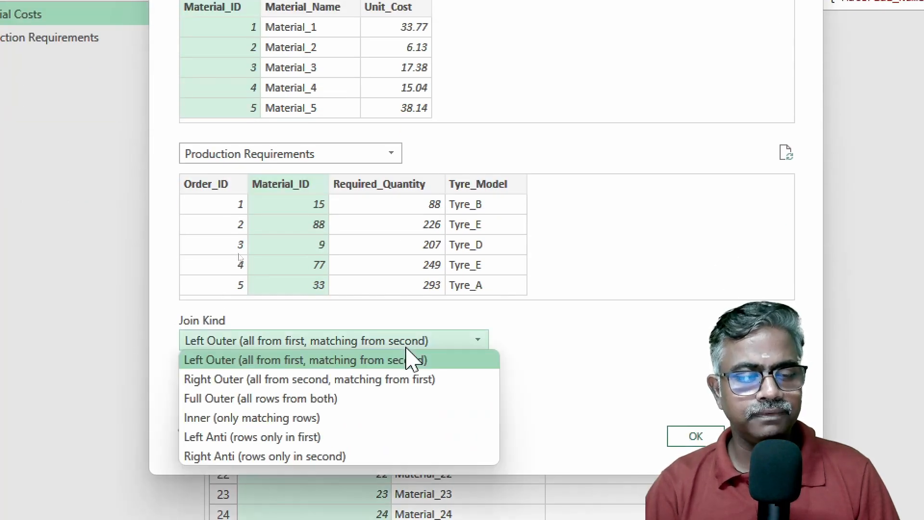
click(295, 452)
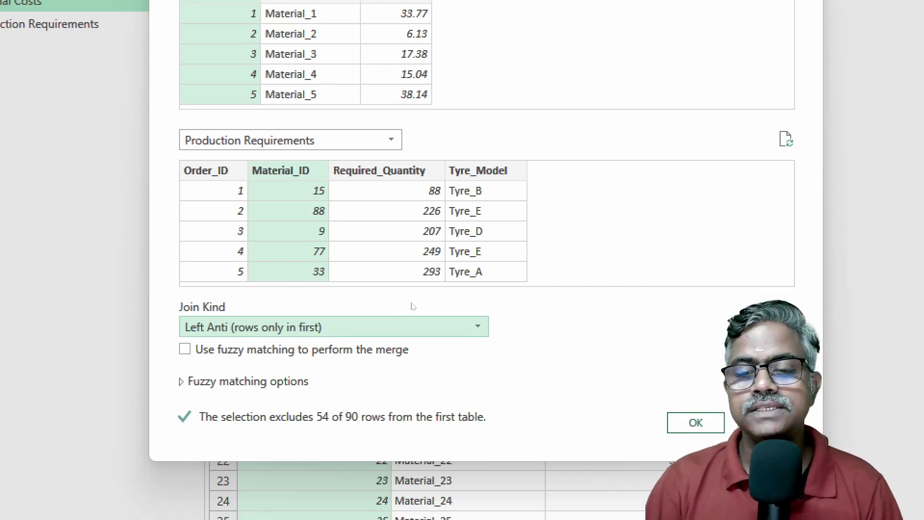
click(696, 424)
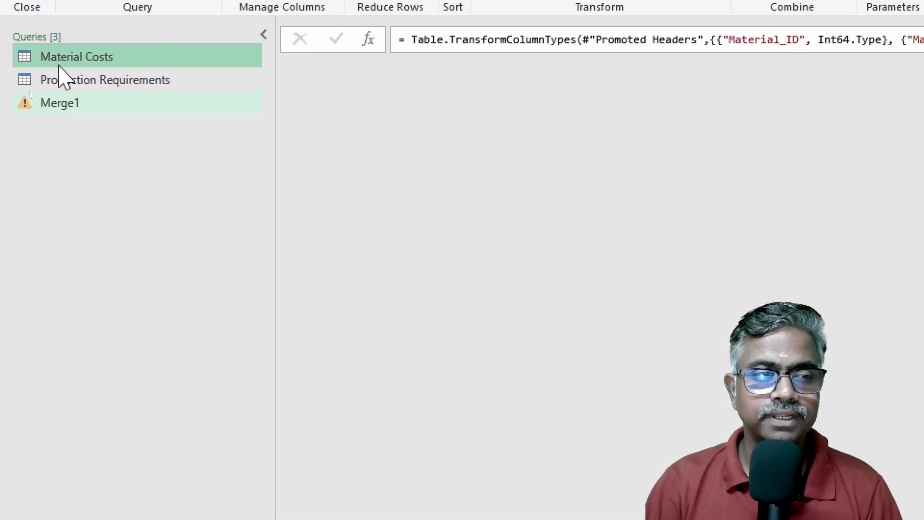
Step: Expand the merged Production Requirements column to Material_ID, Required_Quantity and Tyre_Model, leaving out Order_ID and keeping the original column name as prefix
click(33, 104)
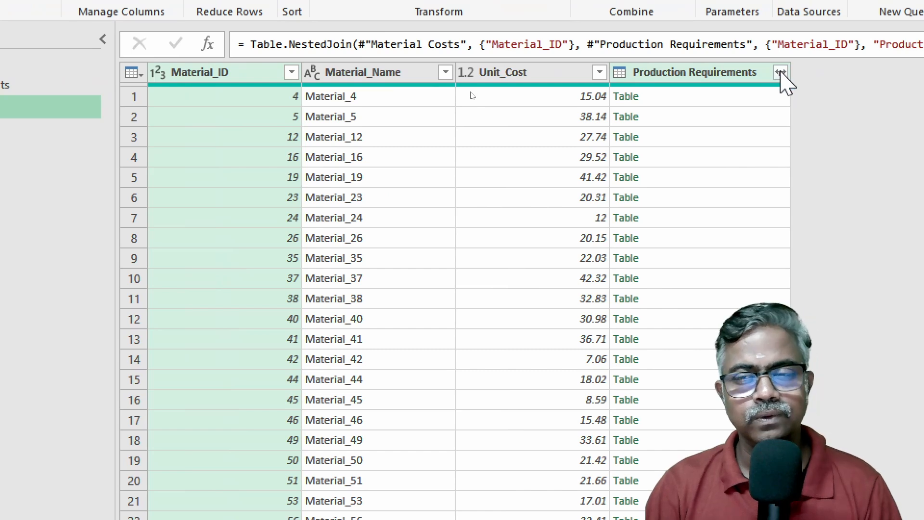
click(781, 72)
click(498, 188)
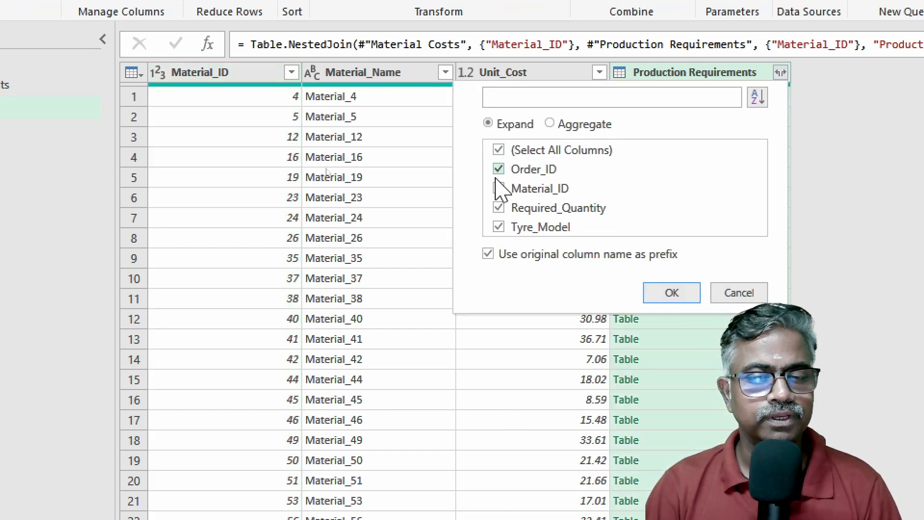
click(499, 170)
click(499, 190)
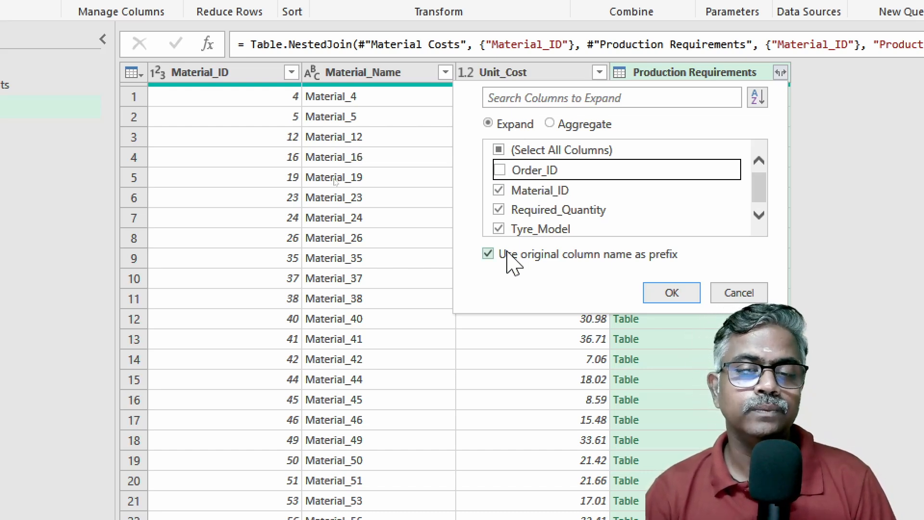
click(674, 296)
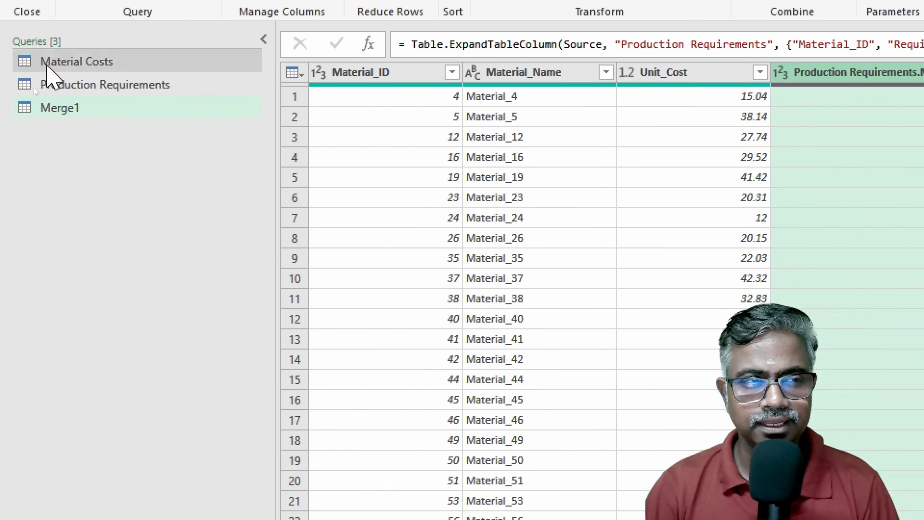
Step: Check the Merge1 rows against the source queries Material Costs and Production Requirements
click(73, 68)
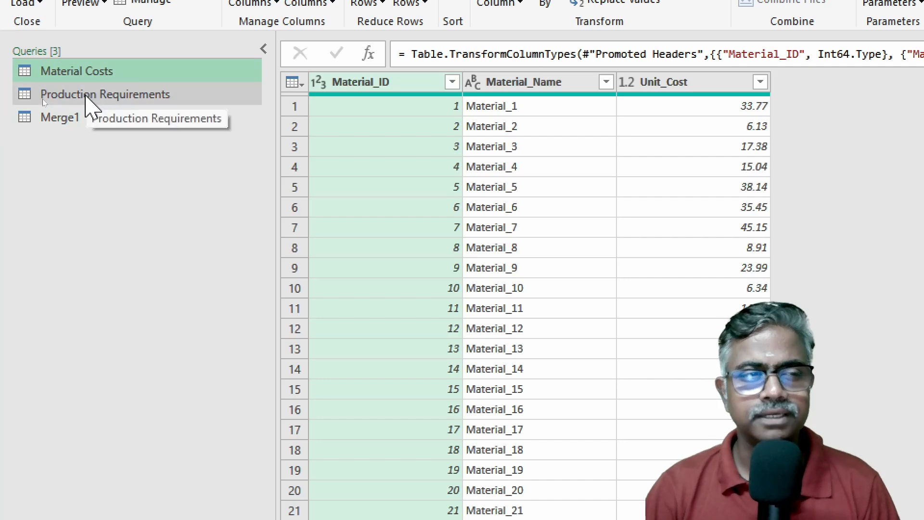
click(75, 96)
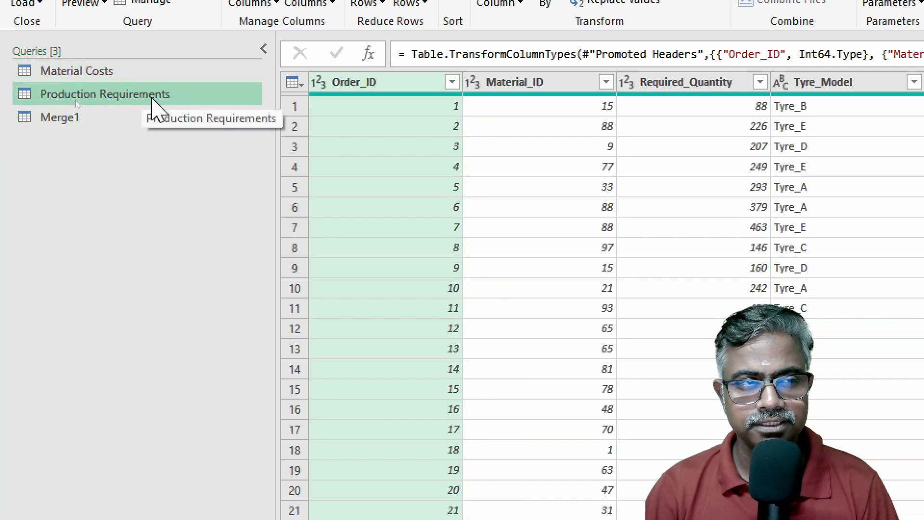
click(103, 116)
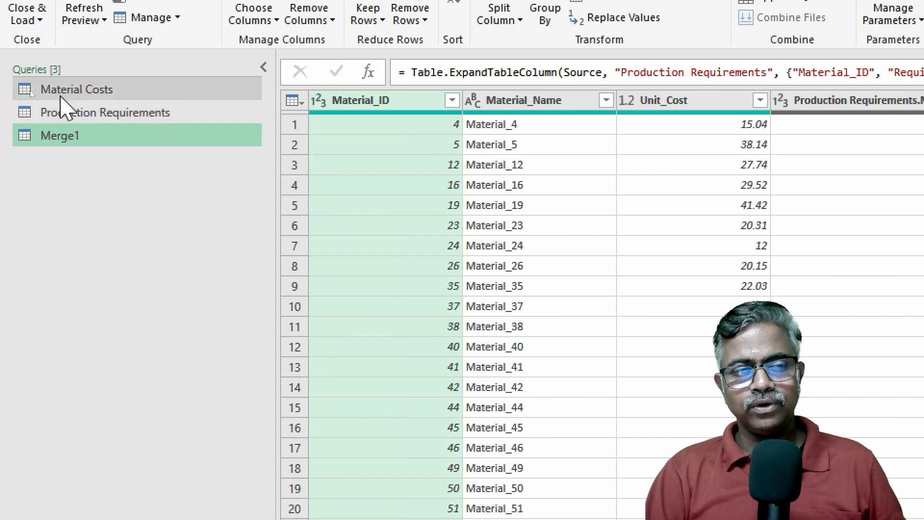
click(29, 91)
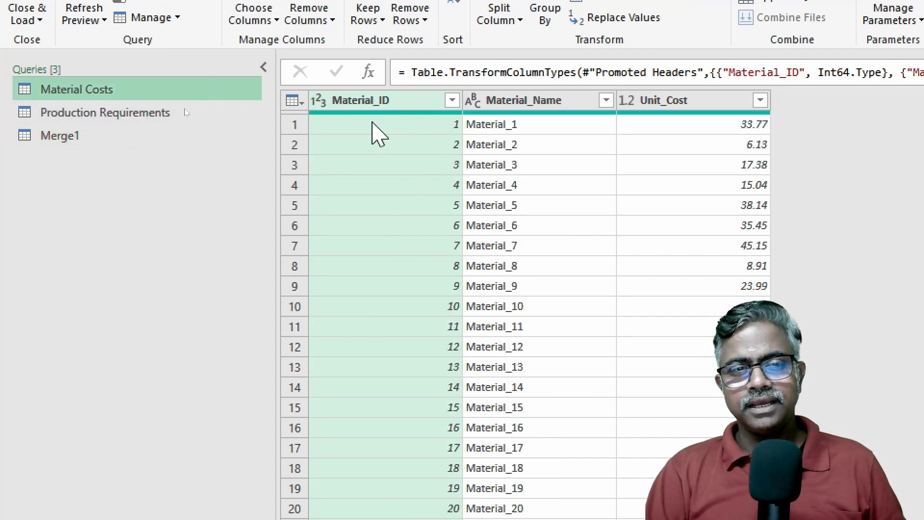
mouse_move(357, 97)
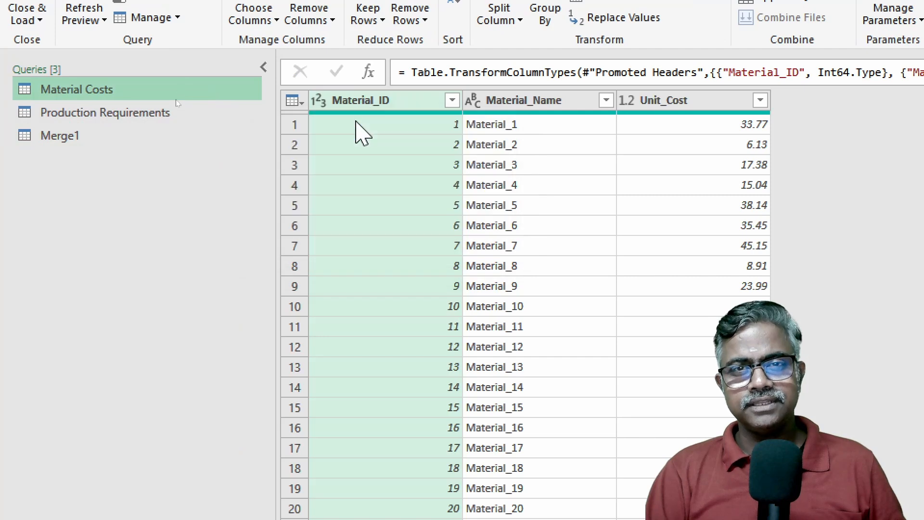
click(130, 145)
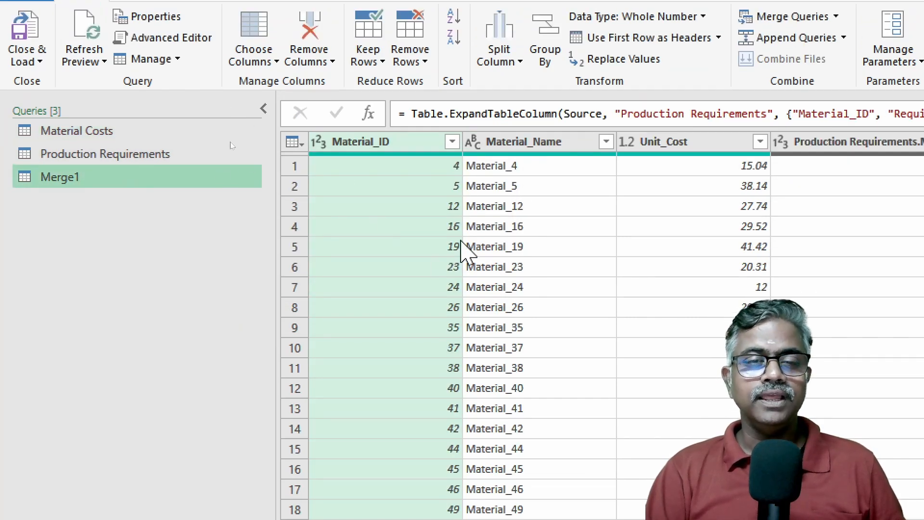